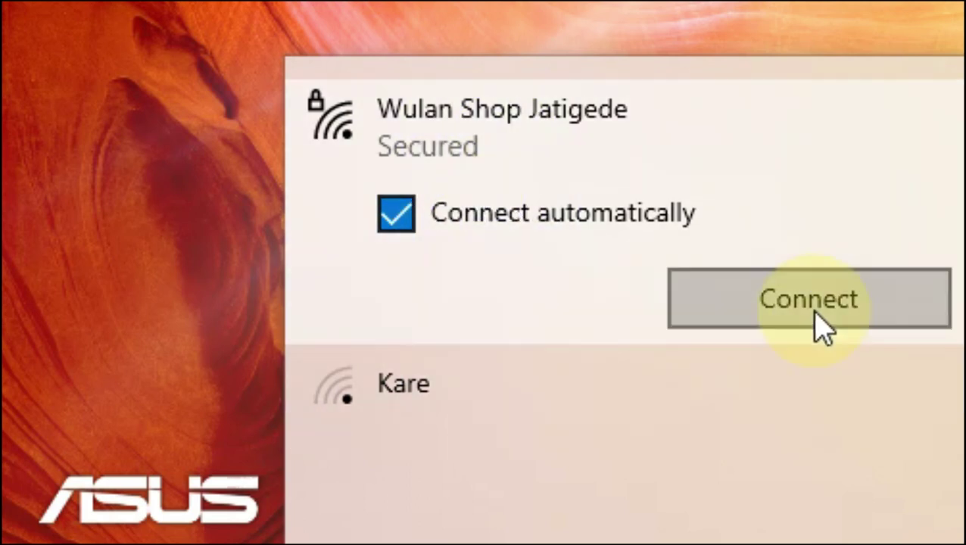
Try to connect to the secured Wulan Shop Jatigede Wi-Fi network by entering its network security key
{"action": "left_click", "coordinate": [823, 327]}
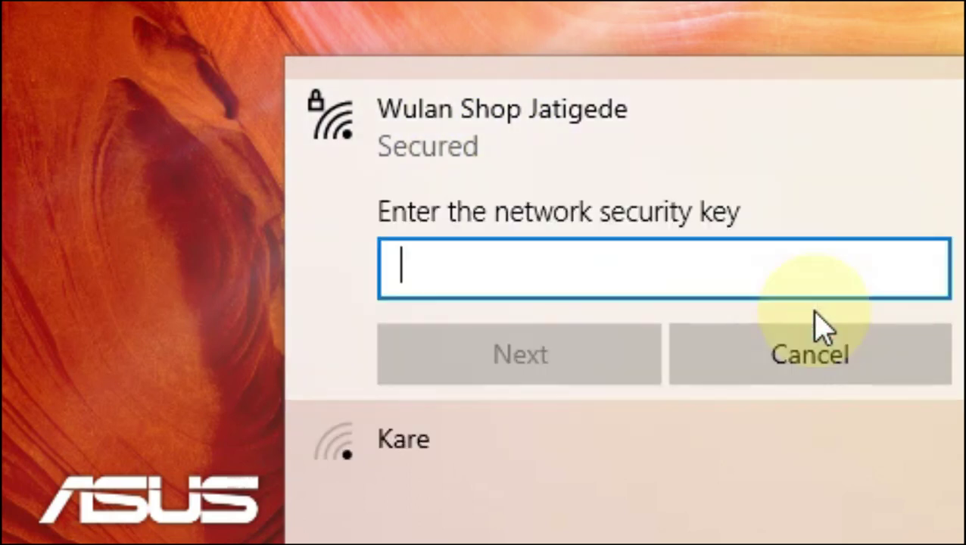
{"action": "type", "text": "••••••••"}
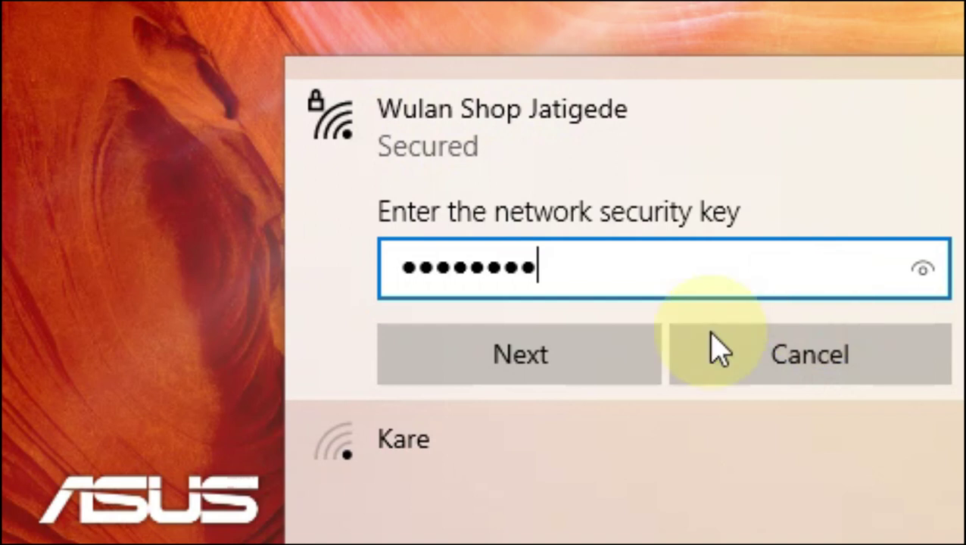
{"action": "left_click", "coordinate": [480, 375]}
{"action": "left_click", "coordinate": [509, 462]}
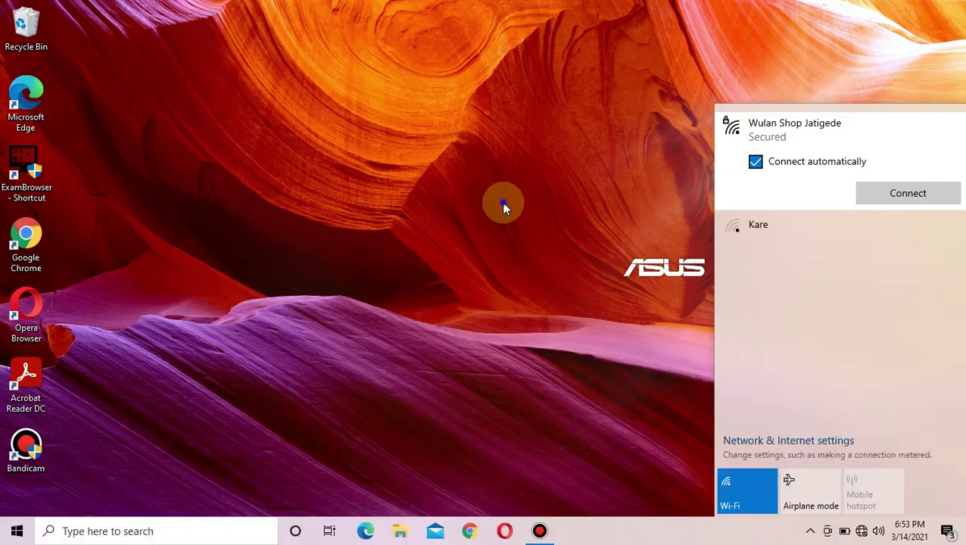
{"action": "right_click", "coordinate": [501, 201]}
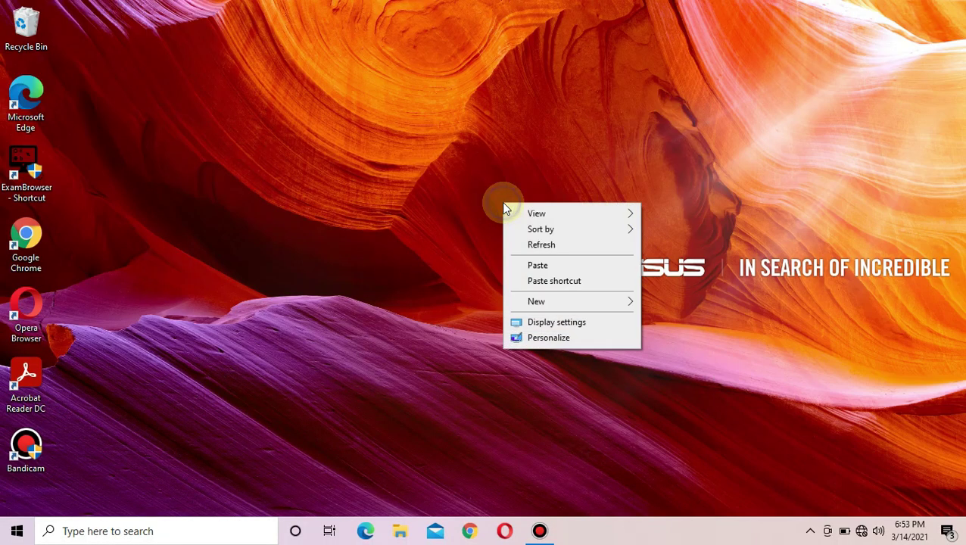
{"action": "left_click", "coordinate": [532, 245]}
{"action": "right_click", "coordinate": [532, 247]}
{"action": "left_click", "coordinate": [552, 286]}
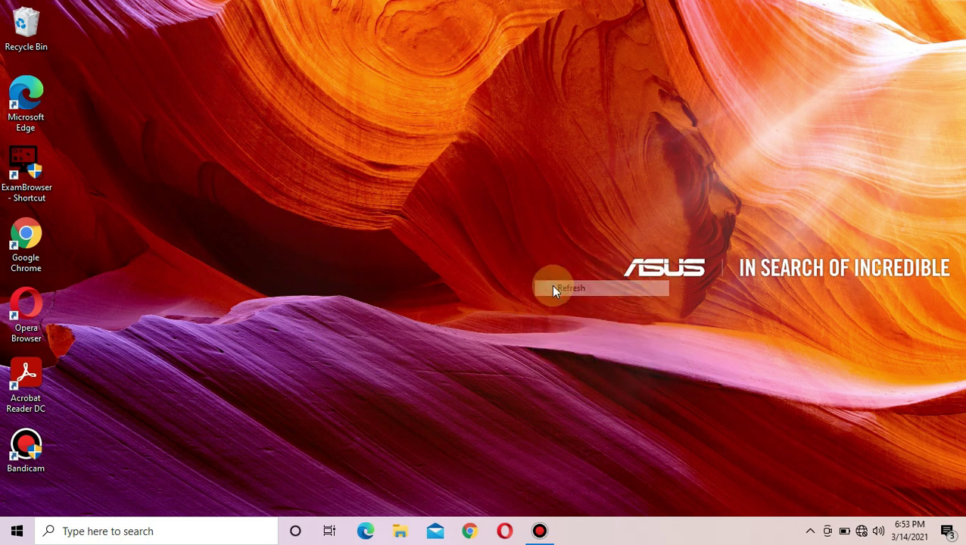
Open the list of available Wi-Fi networks and view the connection options of Wulan Shop Jatigede
{"action": "left_click", "coordinate": [861, 533]}
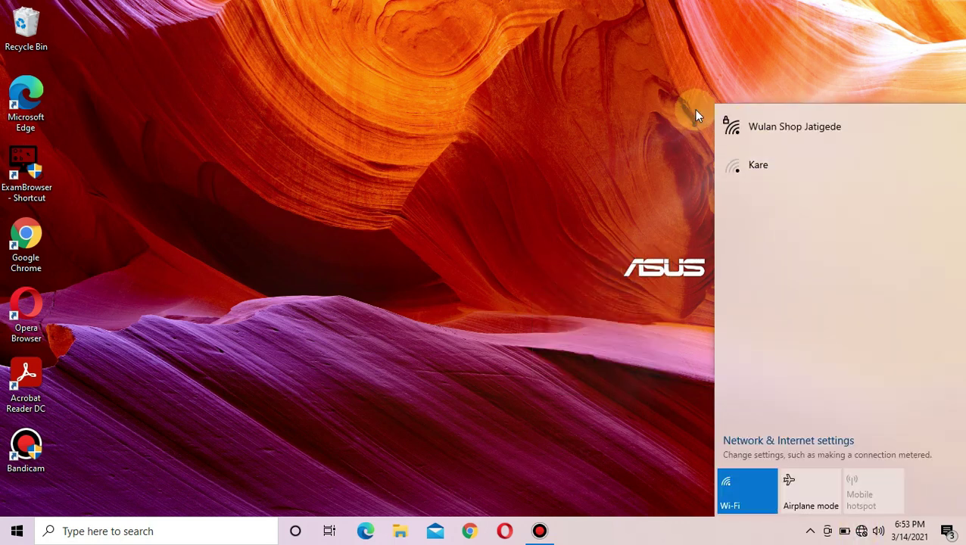
{"action": "left_click", "coordinate": [773, 140]}
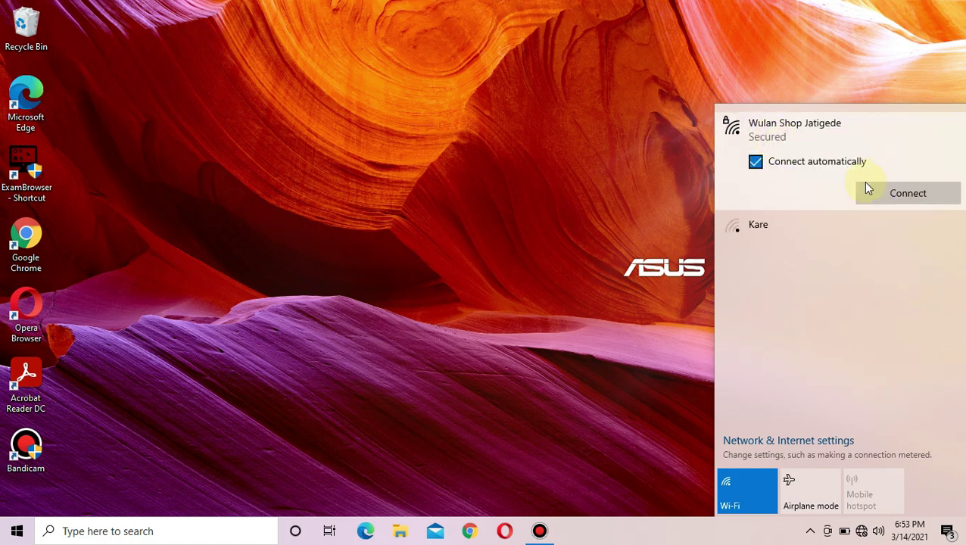
{"action": "right_click", "coordinate": [628, 164]}
{"action": "left_click", "coordinate": [660, 208]}
{"action": "right_click", "coordinate": [660, 212]}
{"action": "left_click", "coordinate": [687, 255]}
{"action": "right_click", "coordinate": [687, 258]}
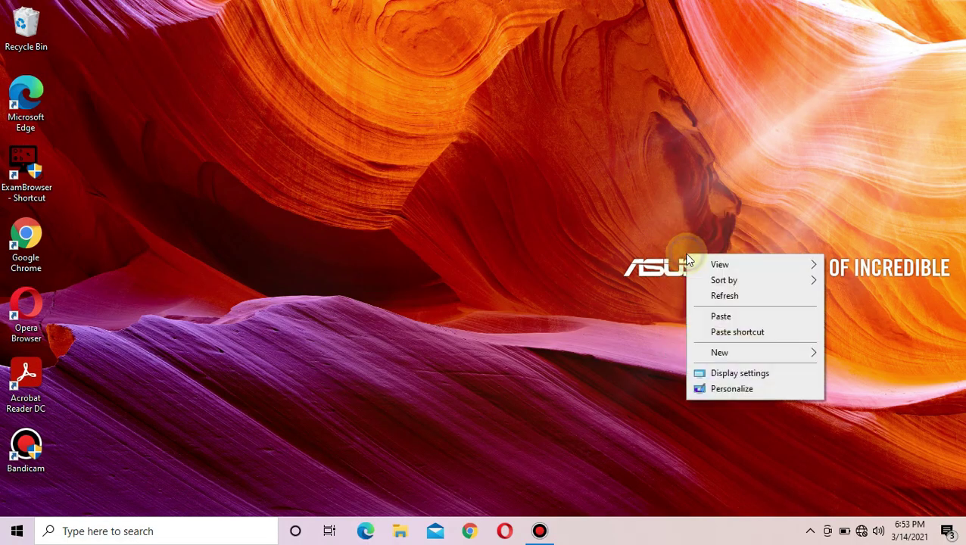
{"action": "left_click", "coordinate": [714, 298]}
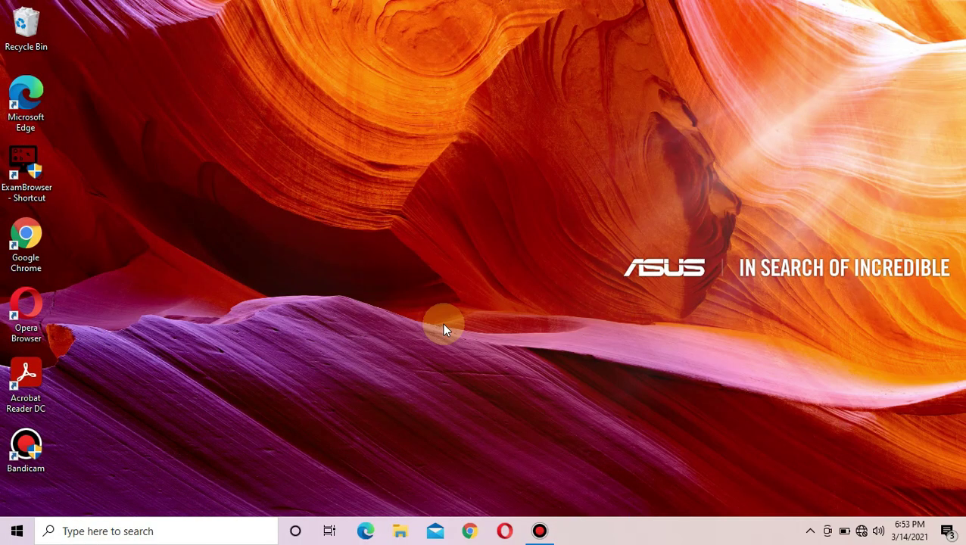
{"action": "right_click", "coordinate": [519, 223]}
{"action": "left_click", "coordinate": [567, 263]}
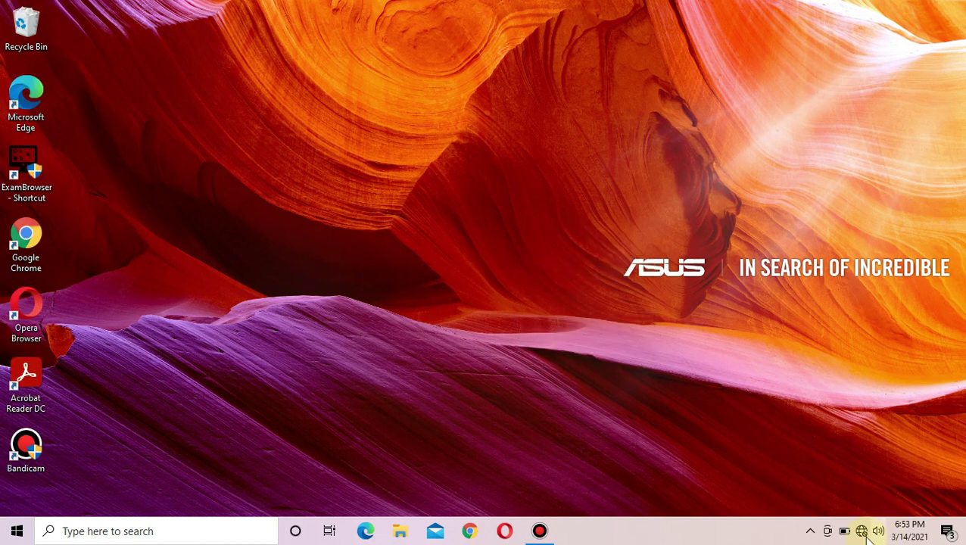
{"action": "left_click", "coordinate": [863, 532]}
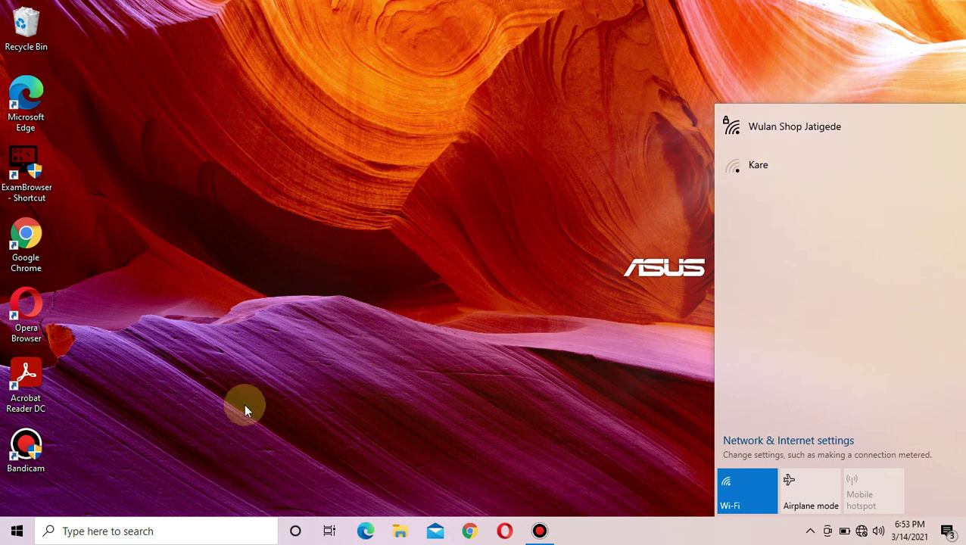
{"action": "right_click", "coordinate": [295, 309]}
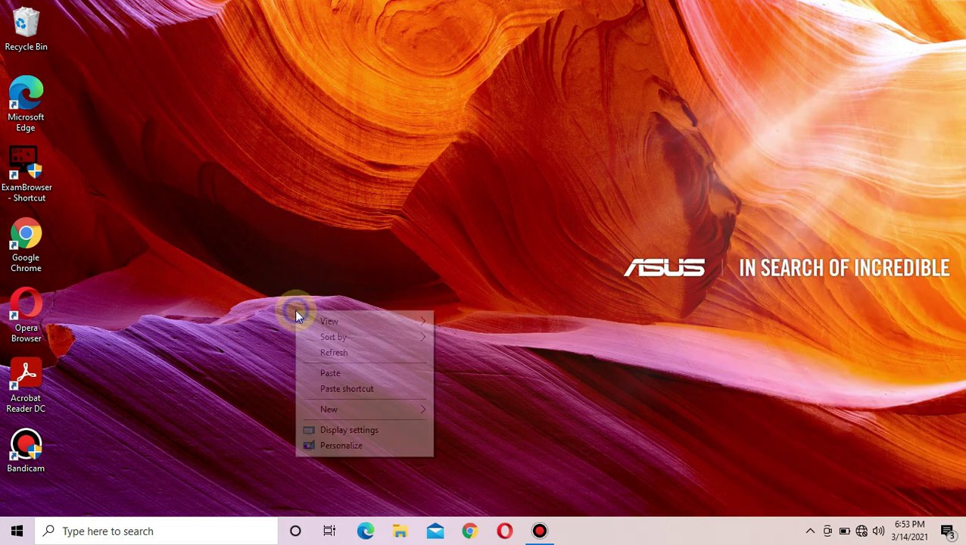
{"action": "left_click", "coordinate": [327, 352]}
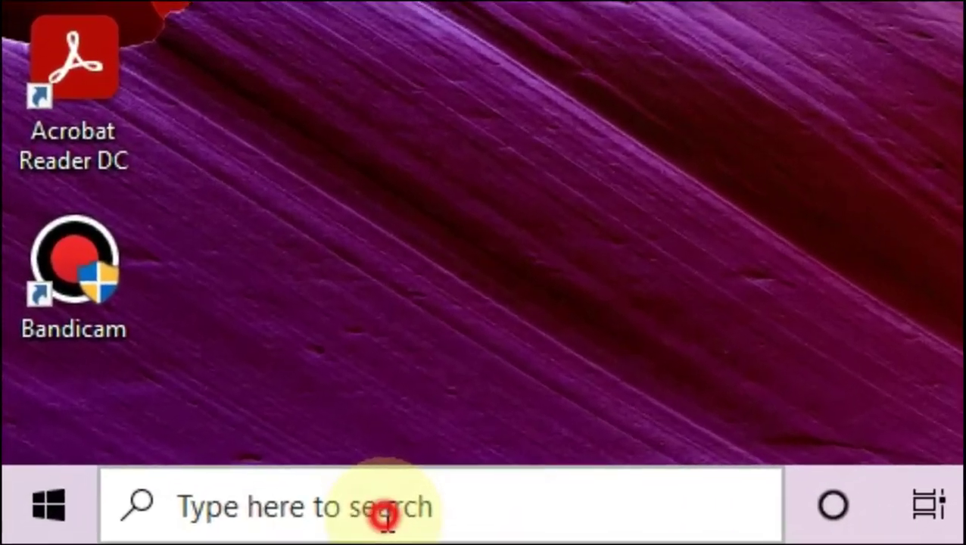
Search Windows for "device manager" and open Device Manager
{"action": "left_click", "coordinate": [386, 515]}
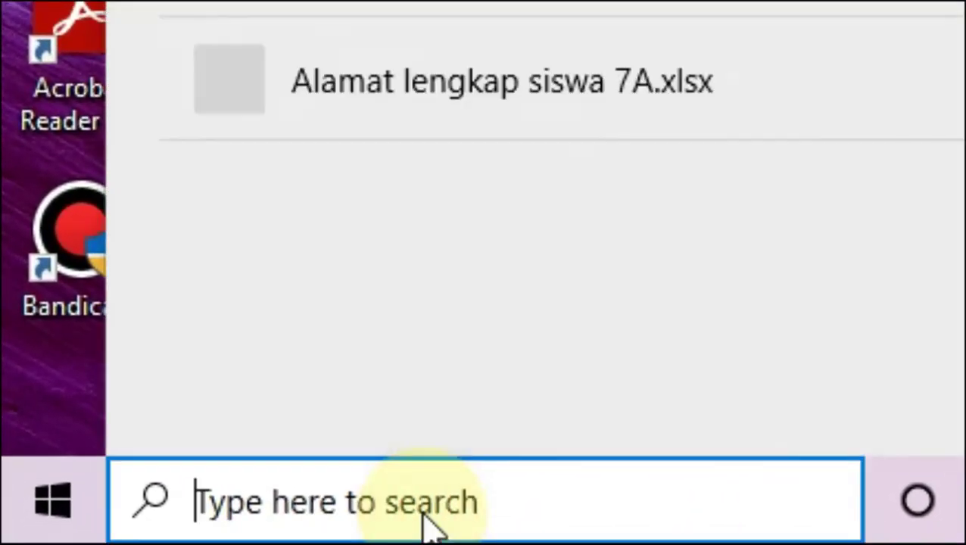
{"action": "type", "text": "de"}
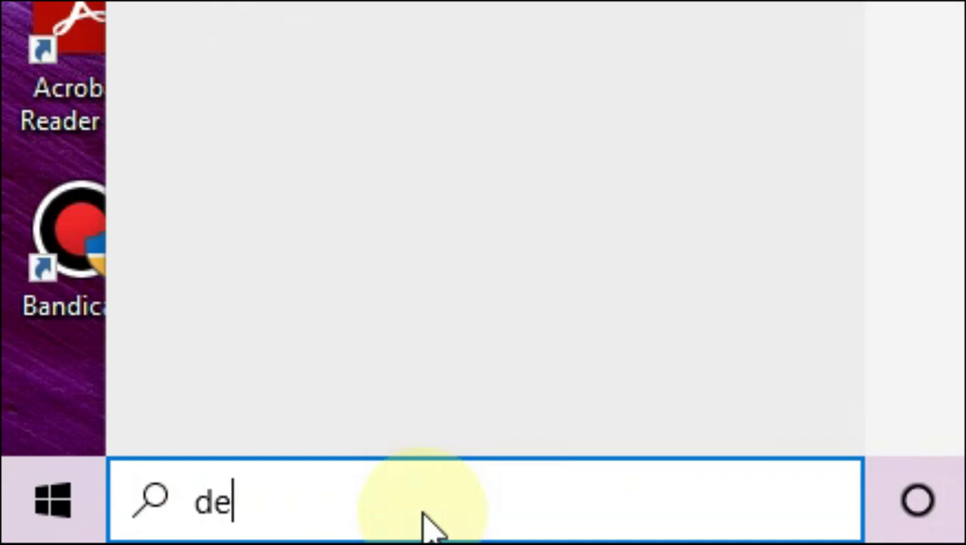
{"action": "type", "text": "viv"}
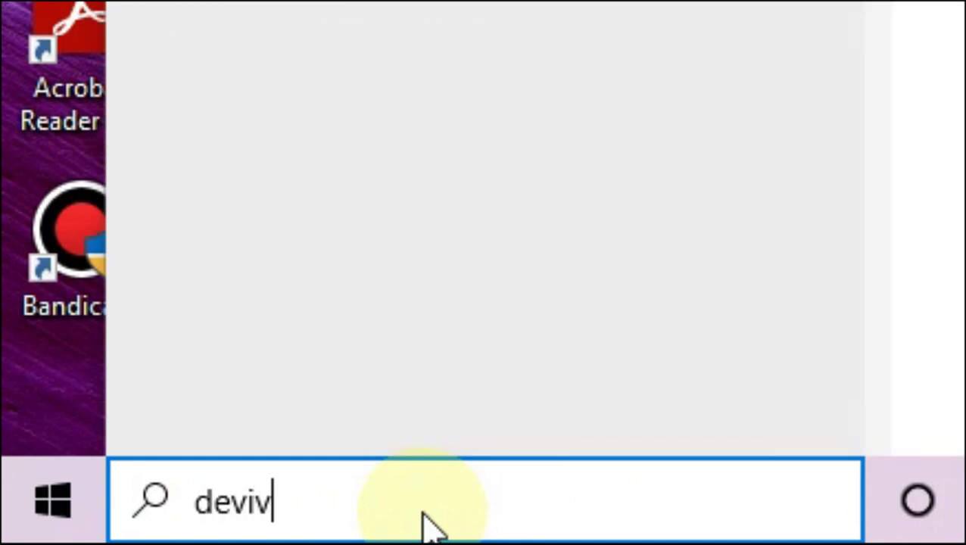
{"action": "key", "text": "BackSpace"}
{"action": "type", "text": "c"}
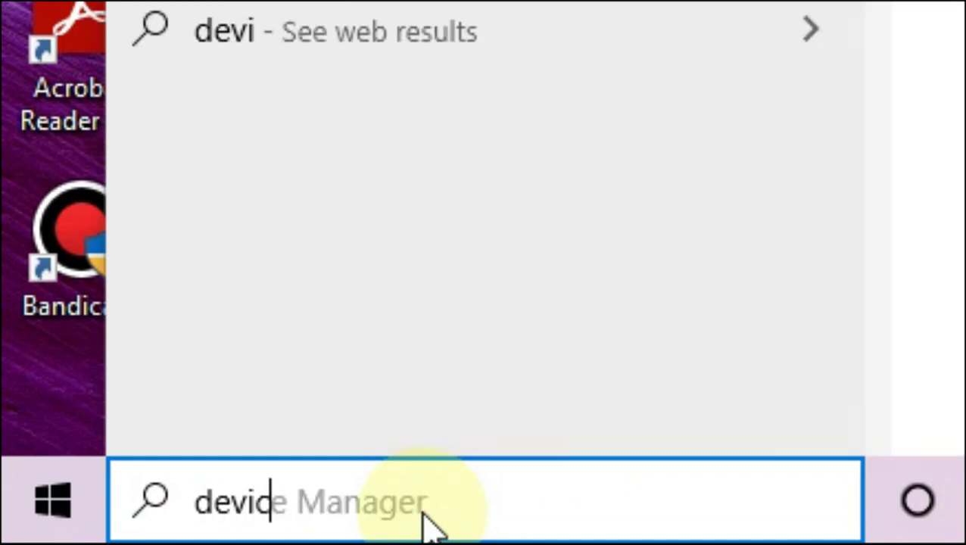
{"action": "type", "text": "e mana"}
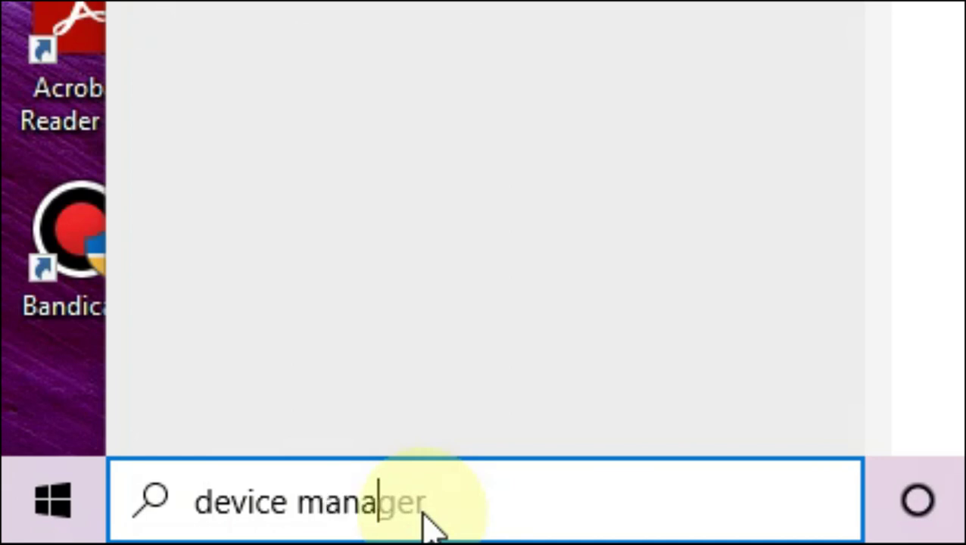
{"action": "type", "text": "ger"}
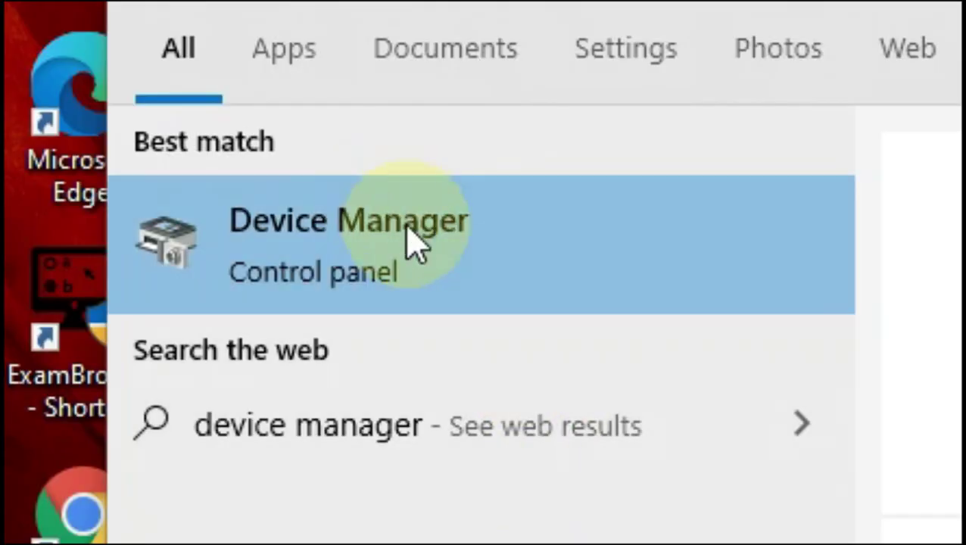
{"action": "left_click", "coordinate": [440, 258]}
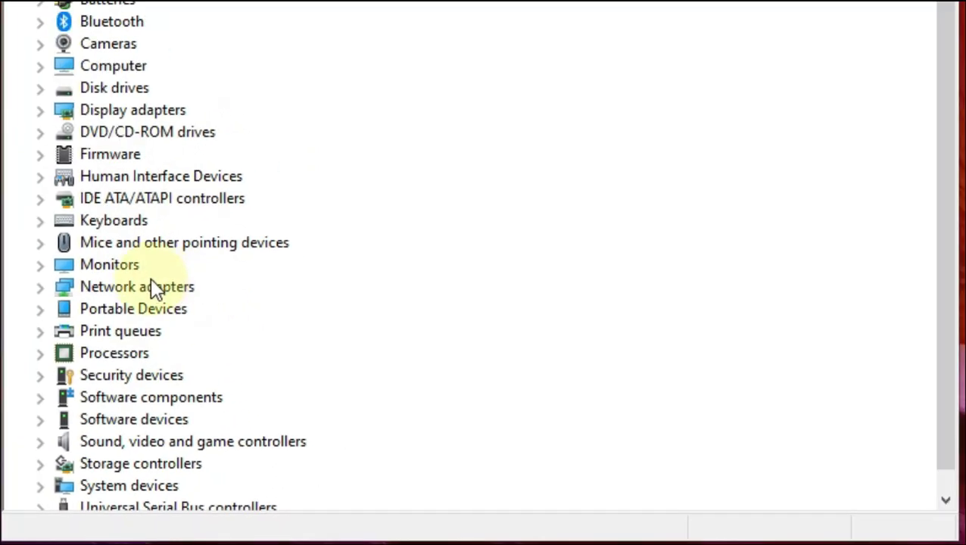
Start a manual driver update for the Qualcomm Atheros QCA9377 Wireless Network Adapter, choosing from the list of drivers available on the computer
{"action": "left_click", "coordinate": [113, 289]}
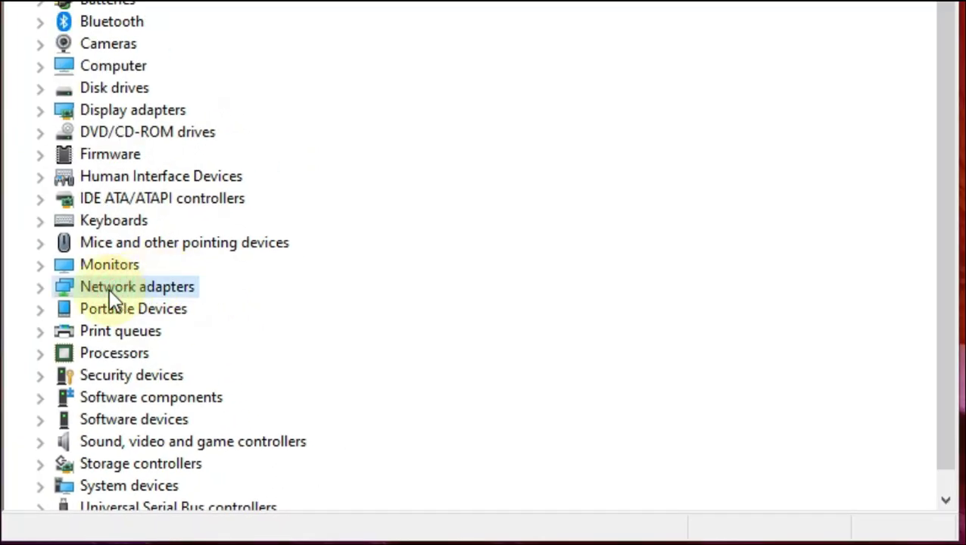
{"action": "double_click", "coordinate": [98, 287]}
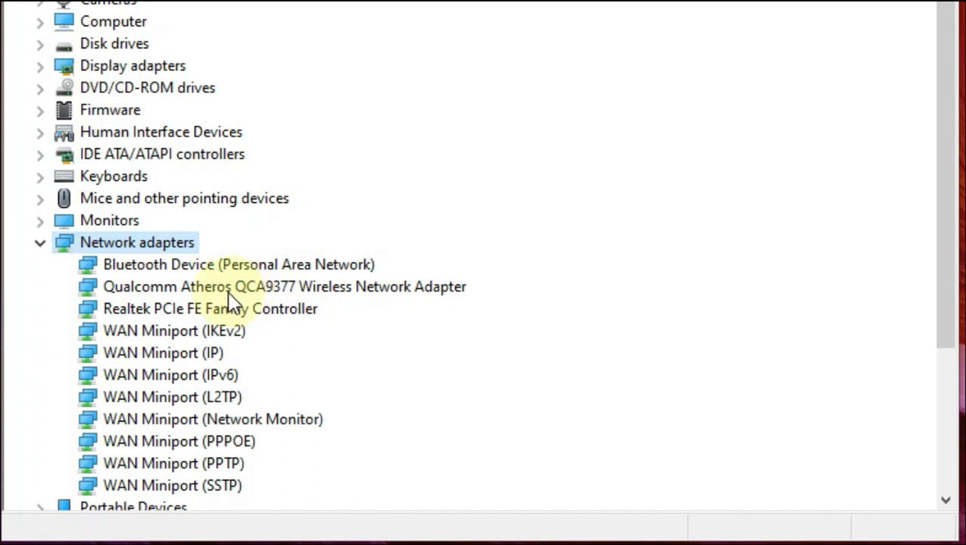
{"action": "left_click", "coordinate": [282, 287]}
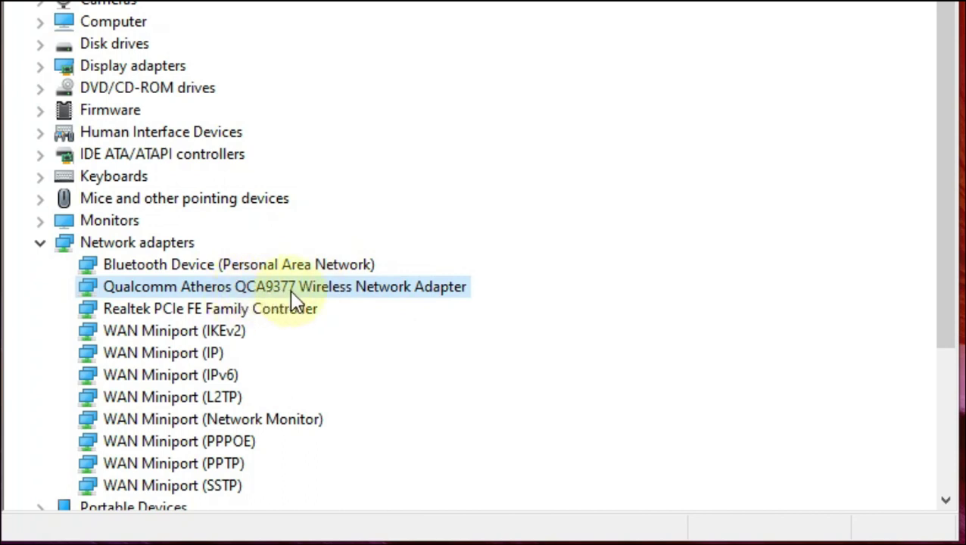
{"action": "right_click", "coordinate": [219, 290]}
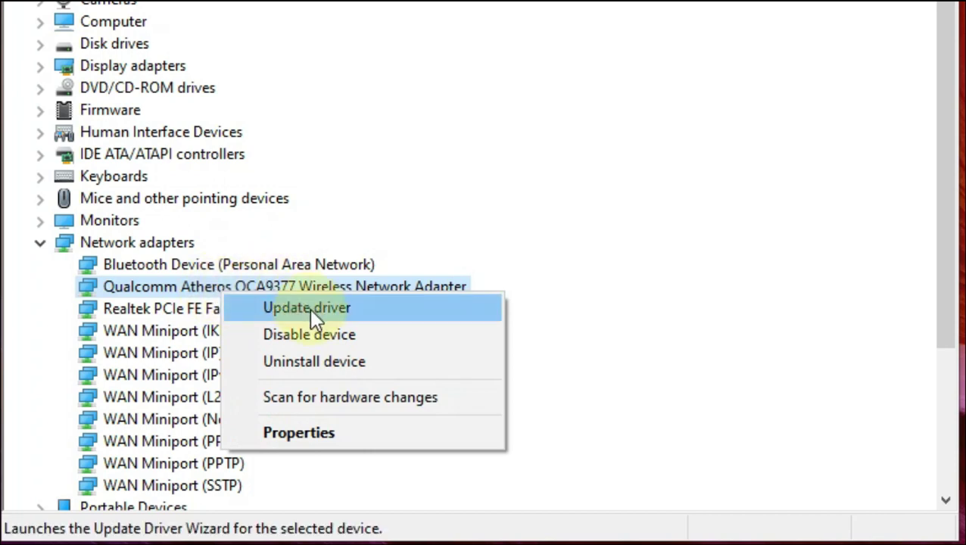
{"action": "left_click", "coordinate": [310, 310]}
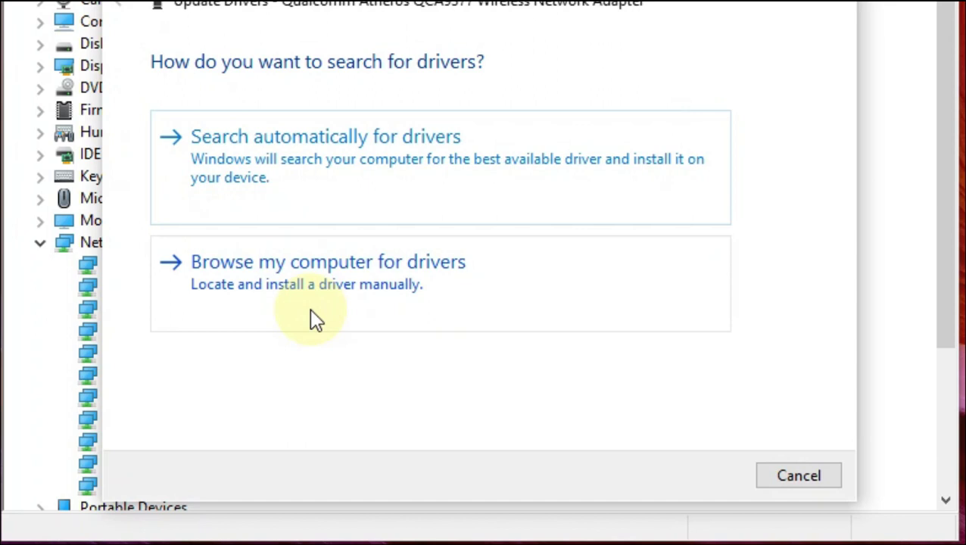
{"action": "left_click", "coordinate": [250, 276]}
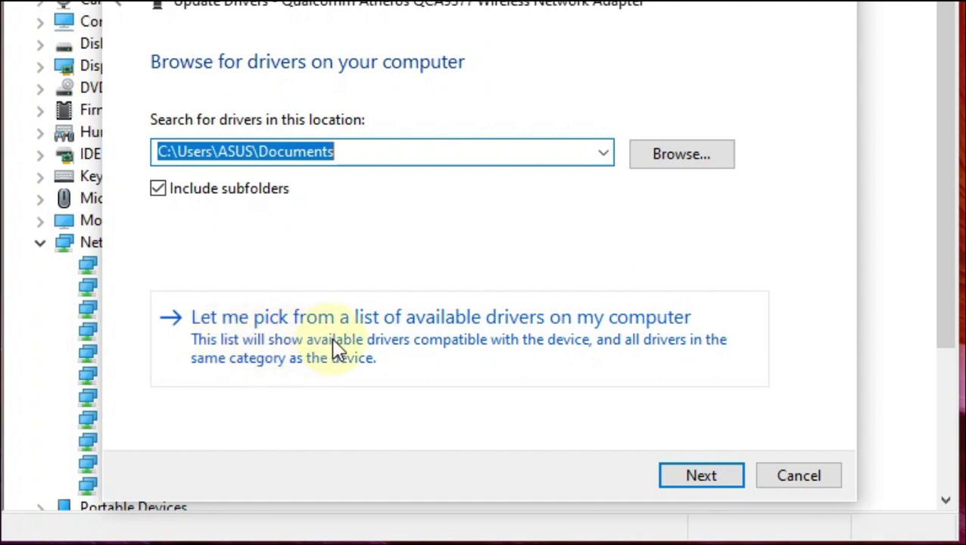
{"action": "left_click", "coordinate": [287, 321]}
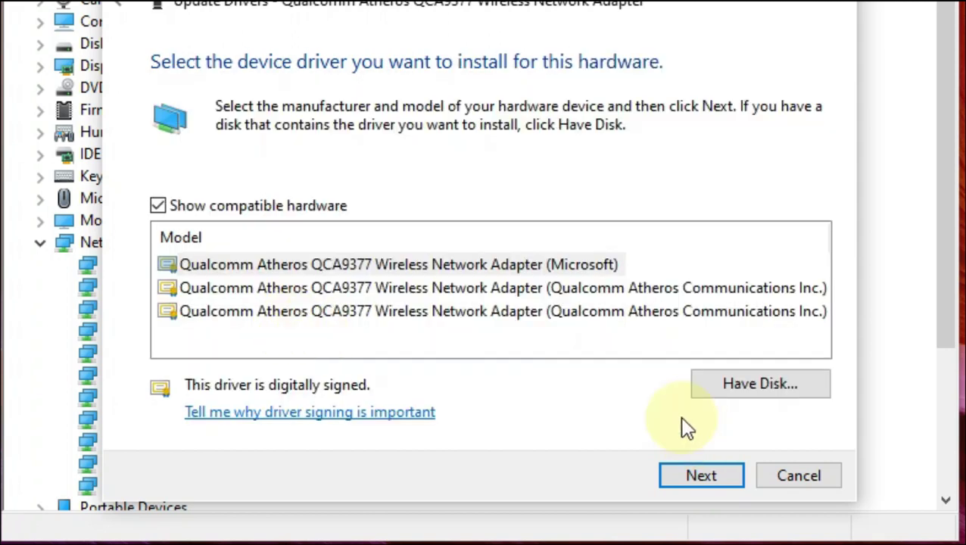
Install the Qualcomm Atheros QCA9377 Wireless Network Adapter (Microsoft) driver and restart the computer to apply it
{"action": "left_click", "coordinate": [410, 266]}
{"action": "left_click", "coordinate": [413, 297]}
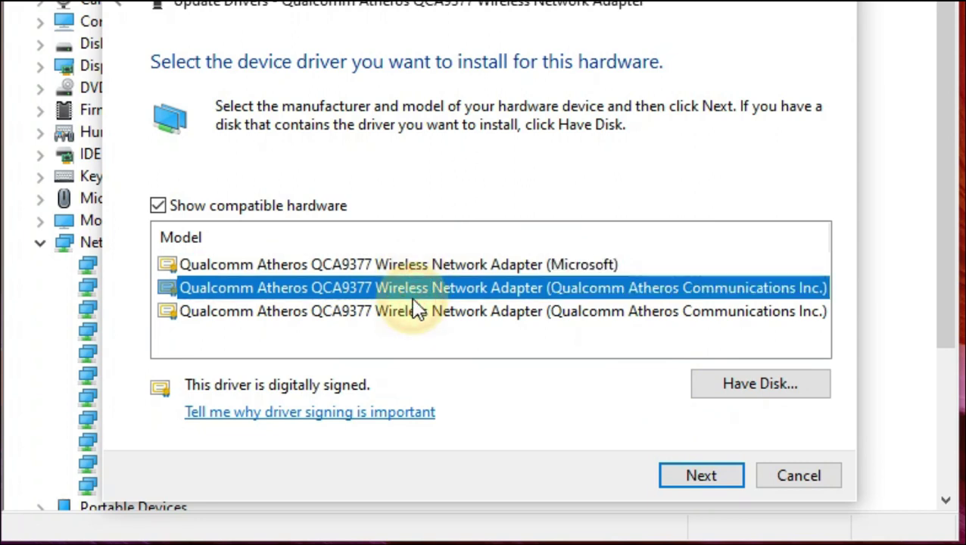
{"action": "left_click", "coordinate": [416, 311]}
{"action": "left_click", "coordinate": [380, 271]}
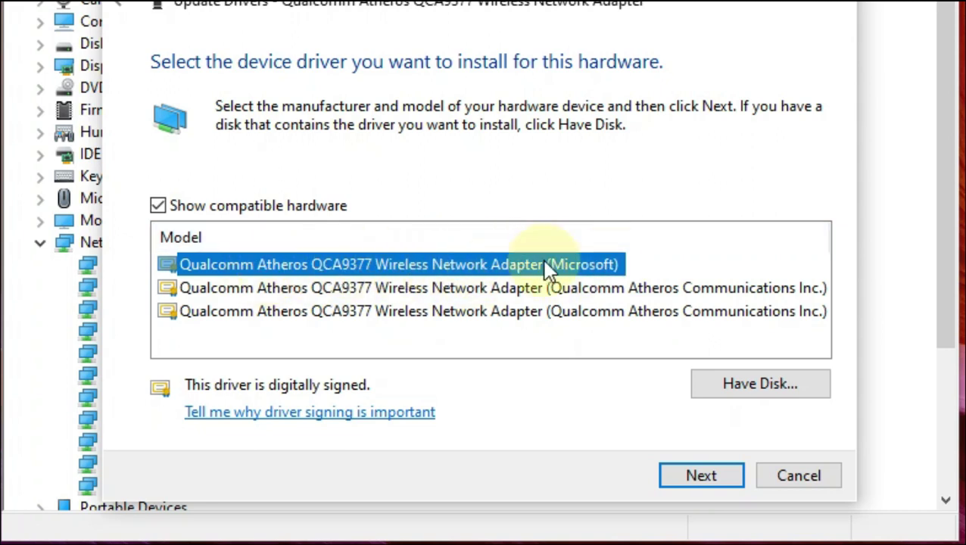
{"action": "left_click", "coordinate": [478, 266]}
{"action": "left_click", "coordinate": [477, 261]}
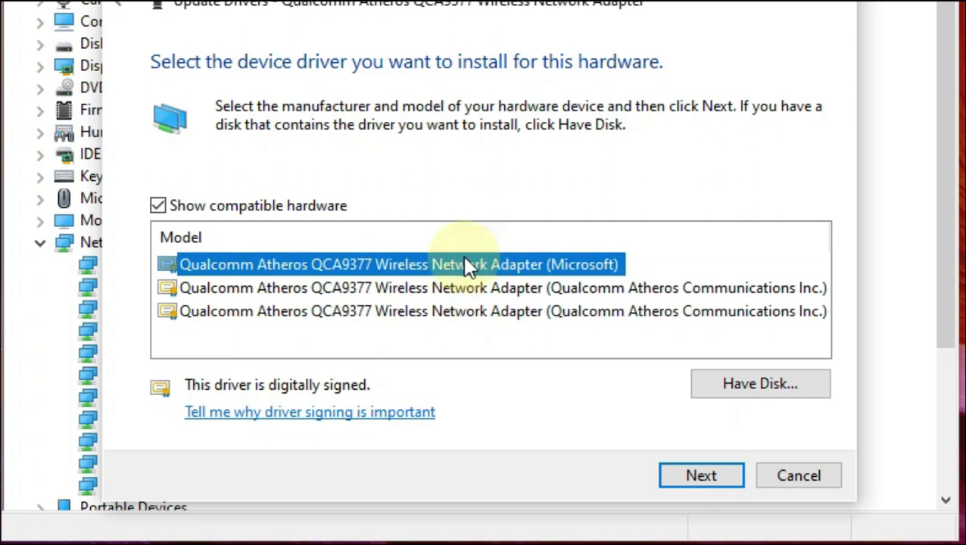
{"action": "left_click", "coordinate": [307, 285]}
{"action": "left_click", "coordinate": [302, 266]}
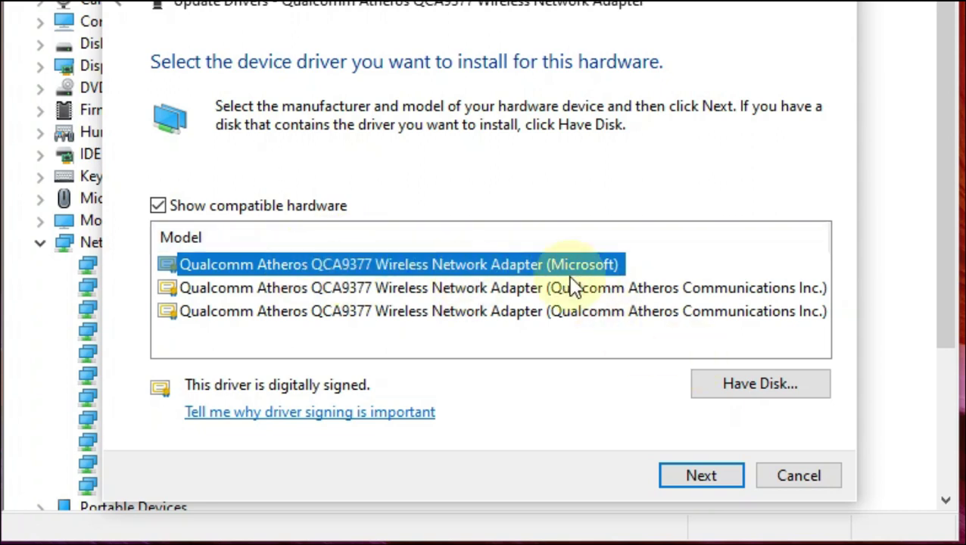
{"action": "left_click", "coordinate": [692, 474]}
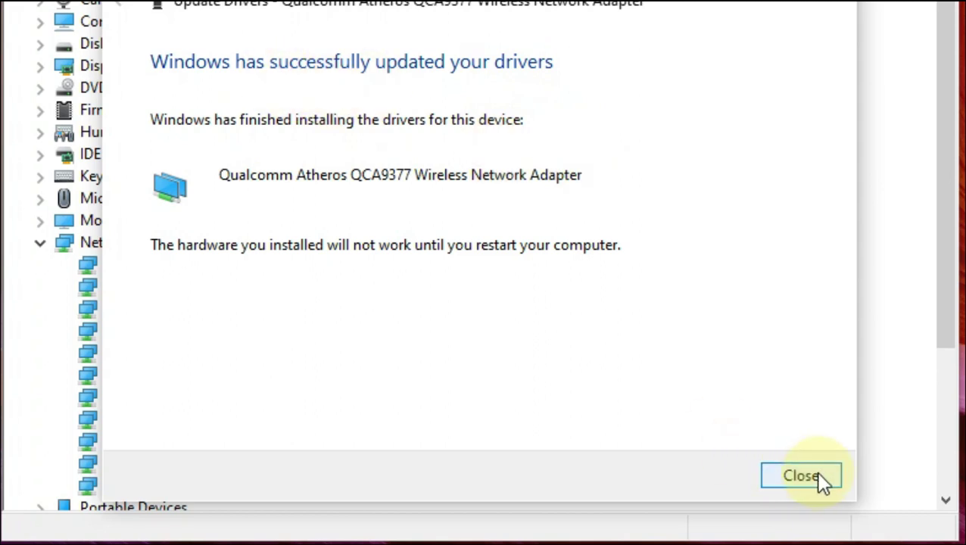
{"action": "left_click", "coordinate": [791, 476]}
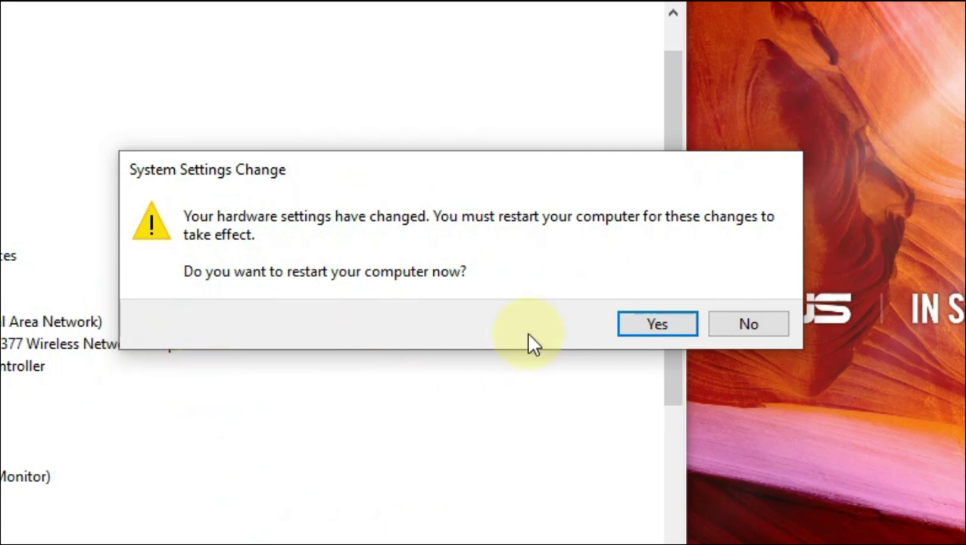
{"action": "left_click", "coordinate": [656, 324]}
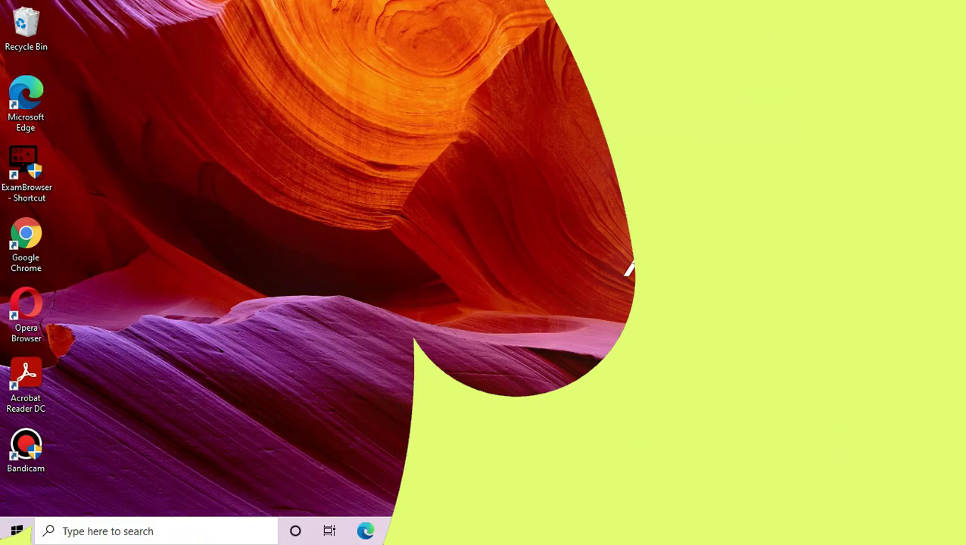
Refresh the desktop and show the connection options of the Wulan Shop Jatigede Wi-Fi network
{"action": "right_click", "coordinate": [664, 263]}
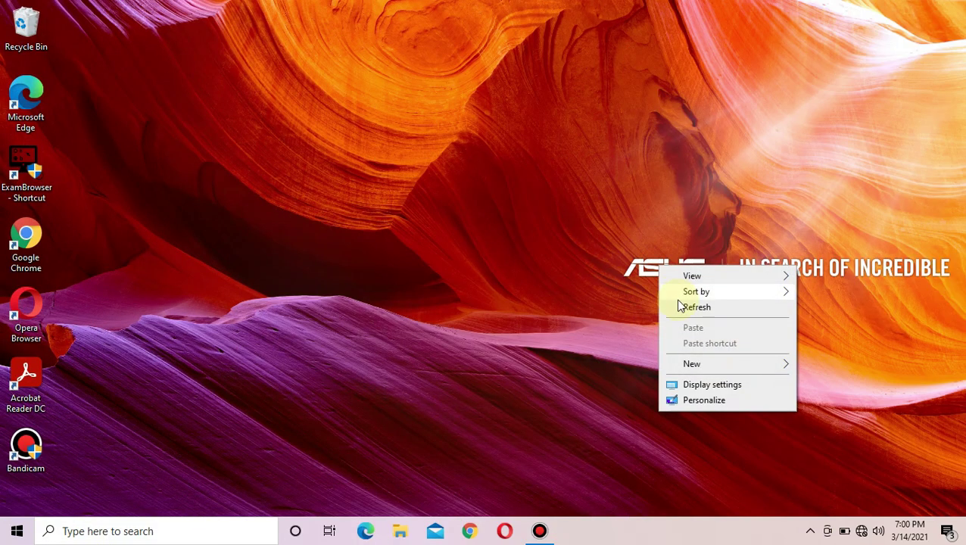
{"action": "left_click", "coordinate": [676, 306]}
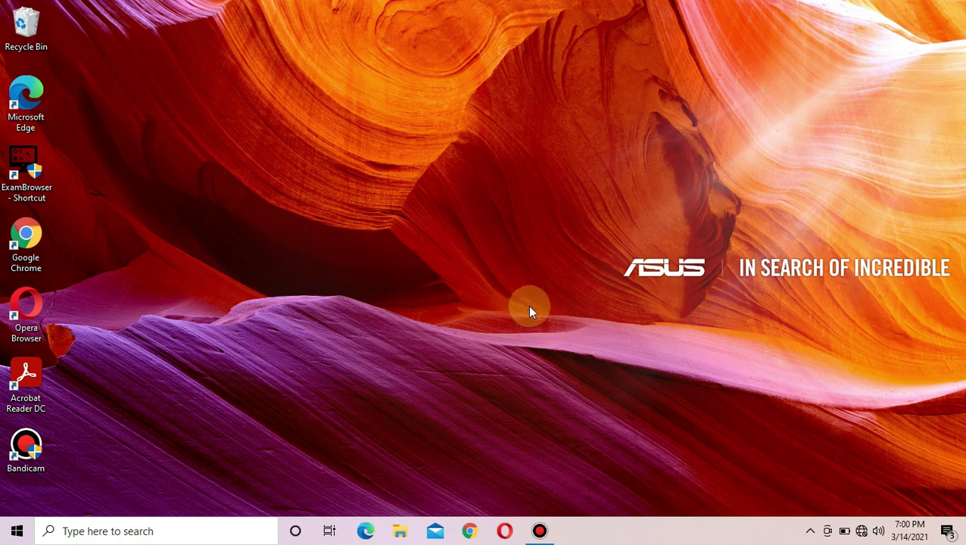
{"action": "left_click", "coordinate": [863, 531]}
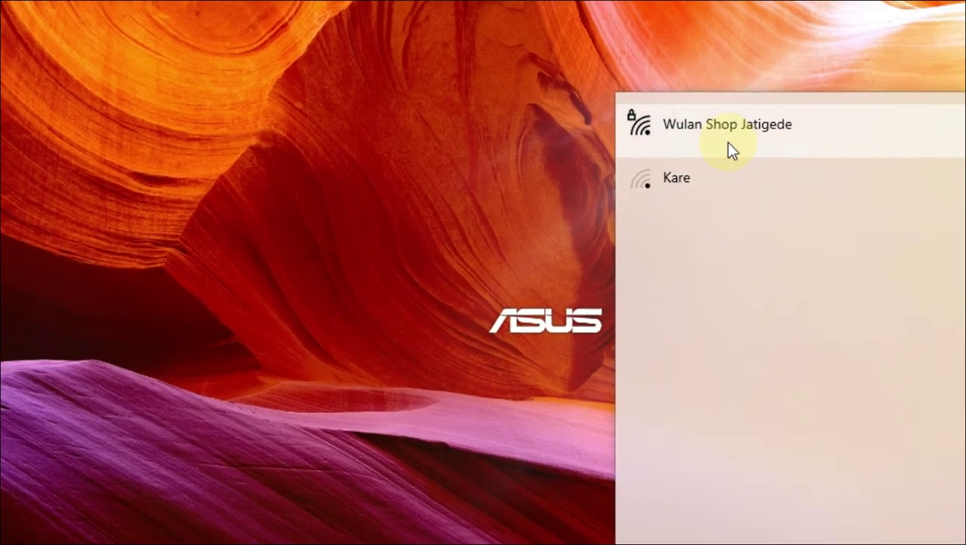
{"action": "left_click", "coordinate": [757, 140]}
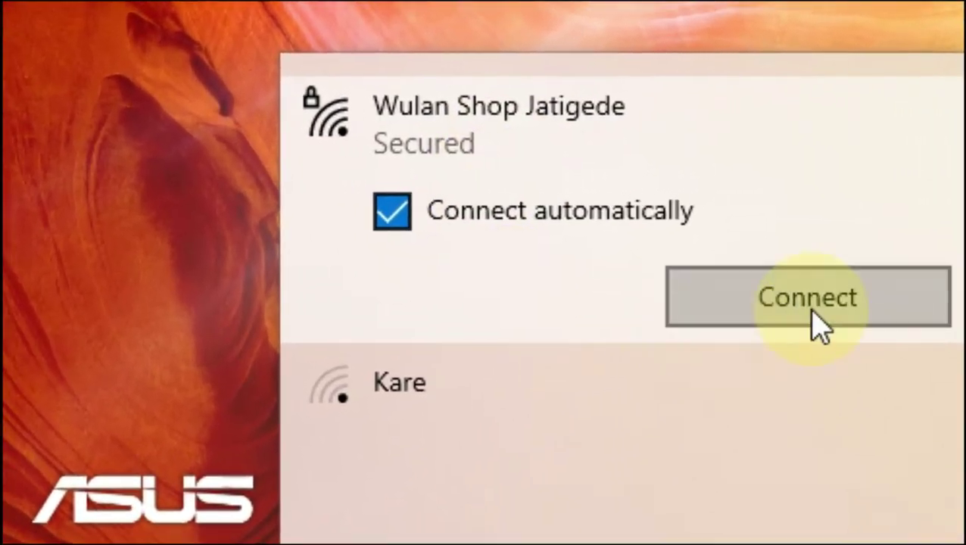
Connect to Wulan Shop Jatigede by entering the network security key, and allow the PC to be discoverable on this network
{"action": "left_click", "coordinate": [812, 310]}
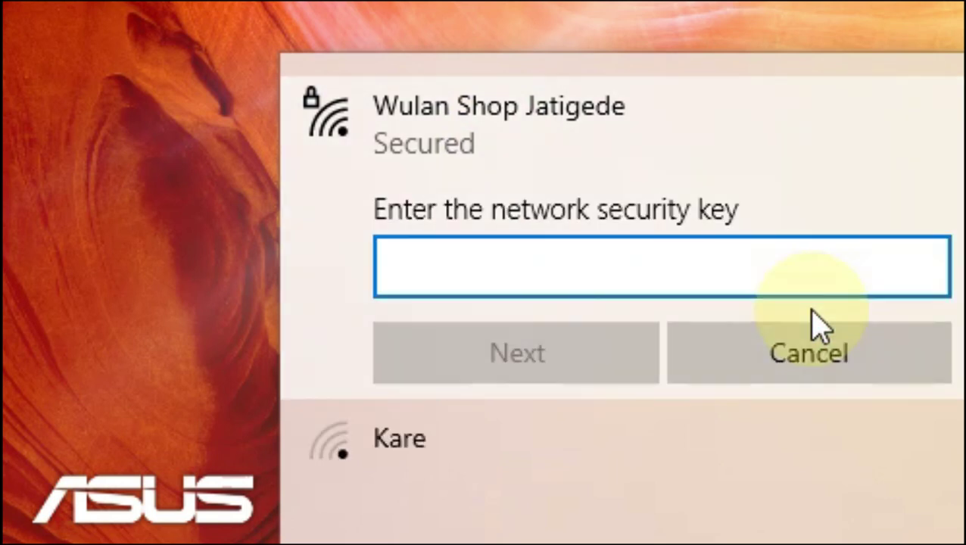
{"action": "type", "text": "*******"}
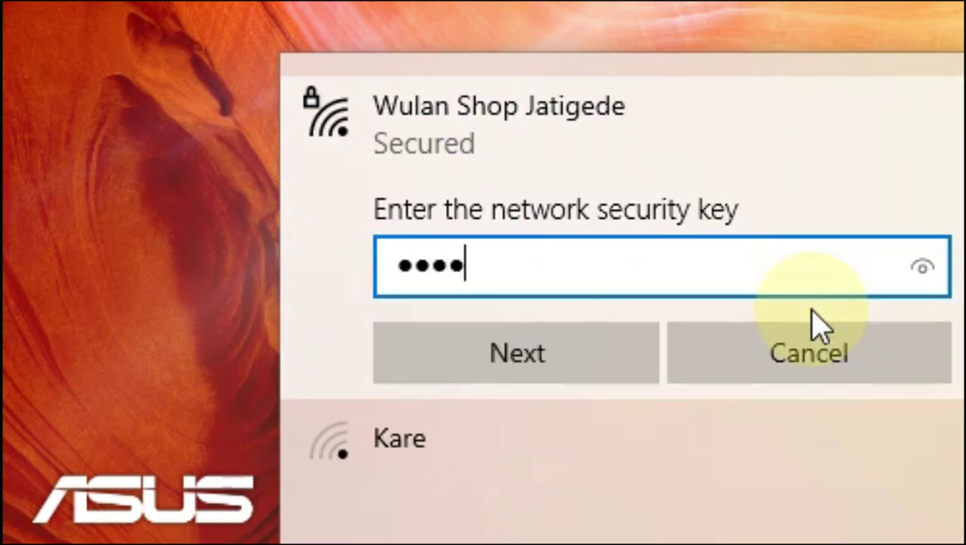
{"action": "type", "text": "*"}
{"action": "left_click", "coordinate": [564, 351]}
{"action": "left_click", "coordinate": [558, 482]}
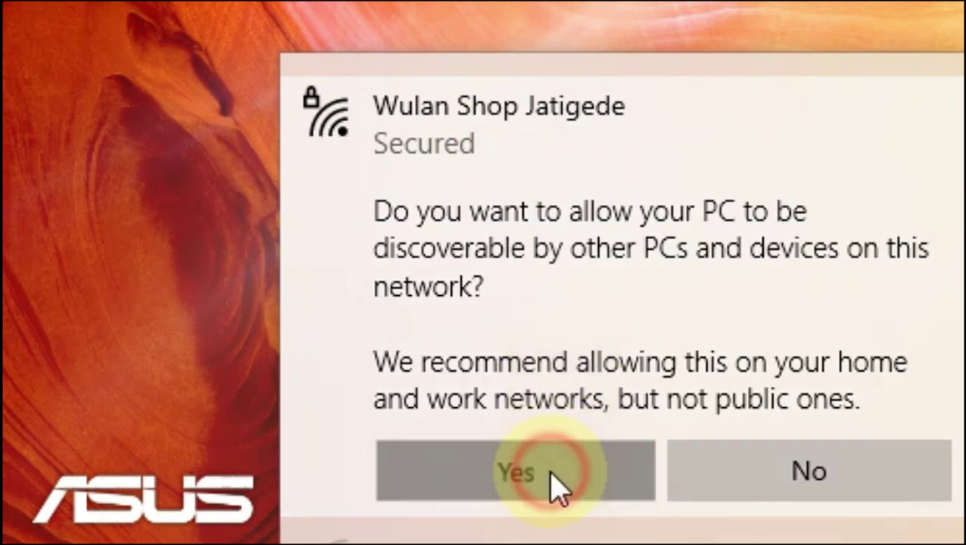